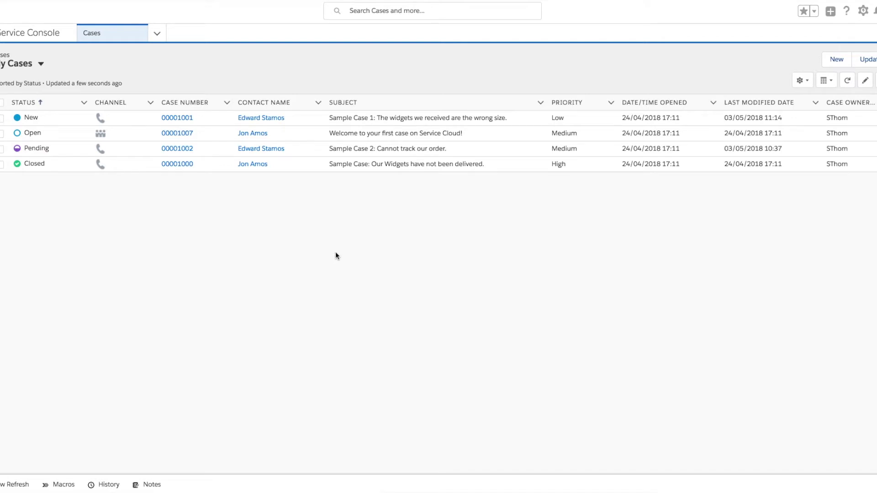
- Open case 00001001 about the wrong-size widgets, then bring up the gear menu
click(177, 118)
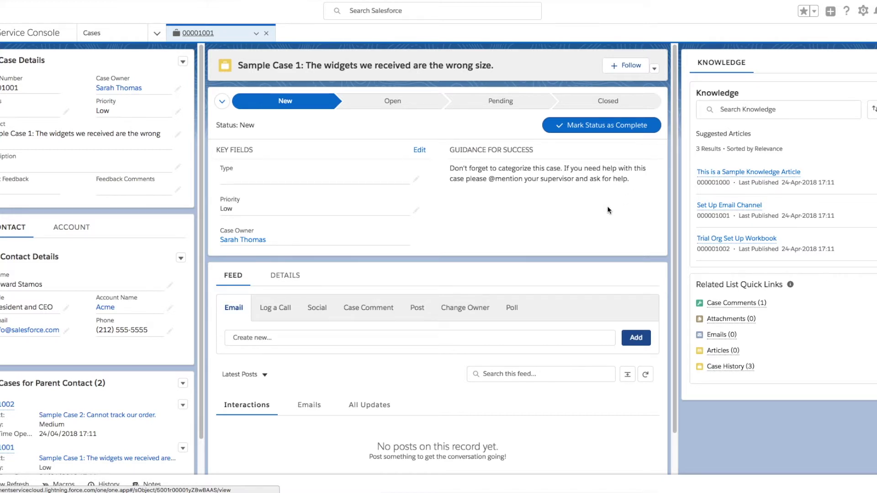
click(862, 11)
- From Setup, find Path Settings with a Quick Find search for 'user inter' and edit the Case path
click(828, 65)
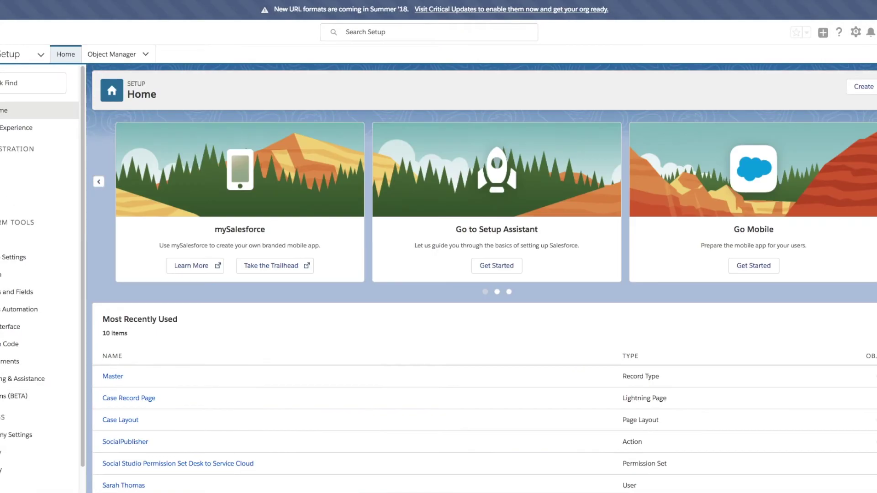
click(24, 84)
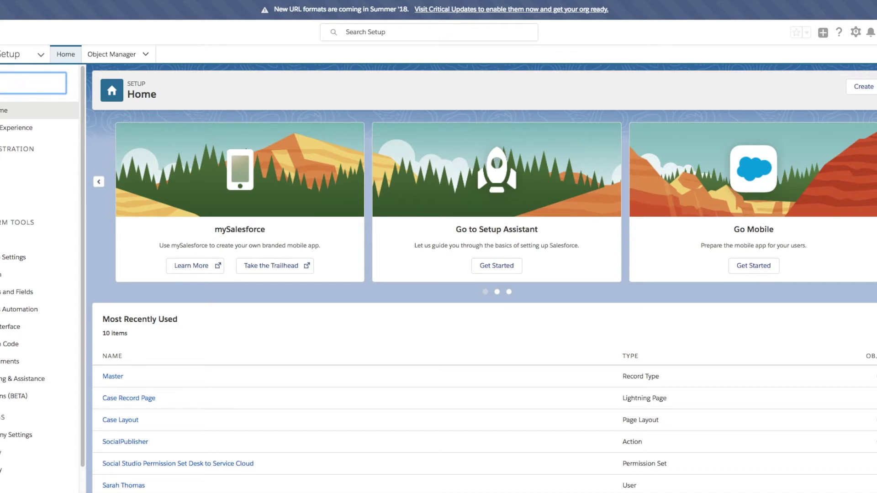
text(user inter)
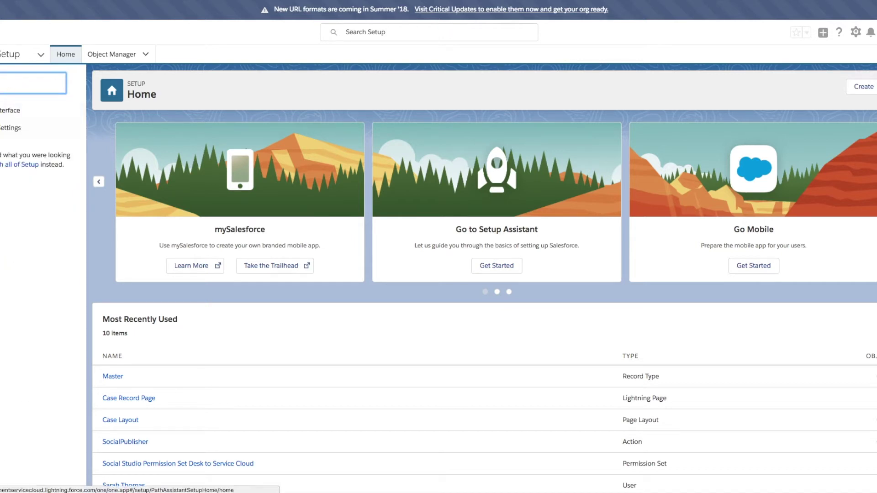
click(11, 127)
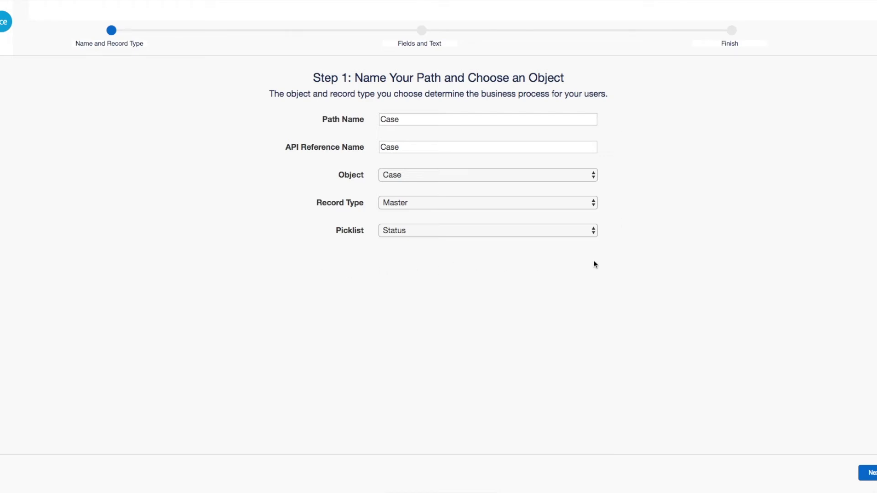
- Advance the Case path wizard to step 2, stage fields and guidance
click(870, 473)
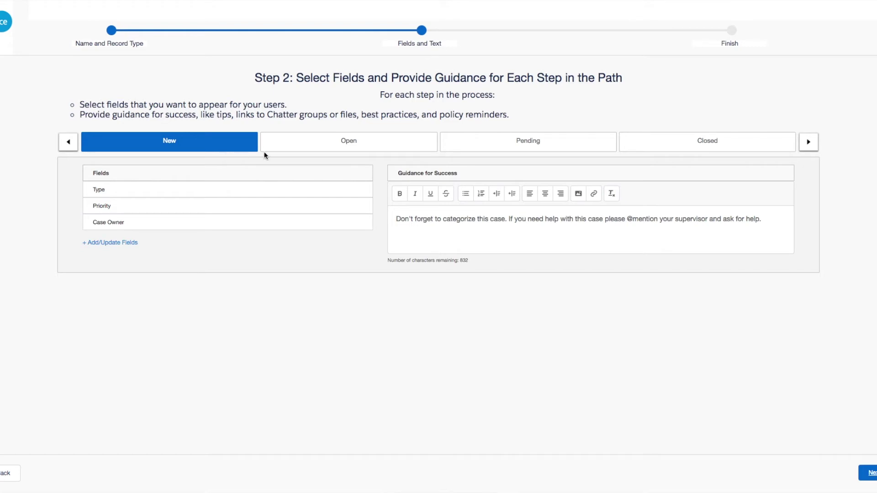
- Review the Open, Pending, Closed and New stages, then open field selection for New
click(325, 142)
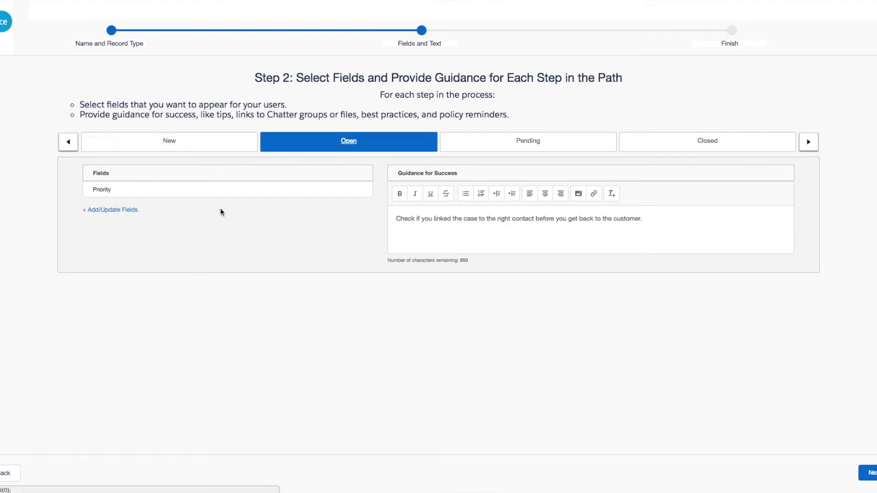
click(569, 147)
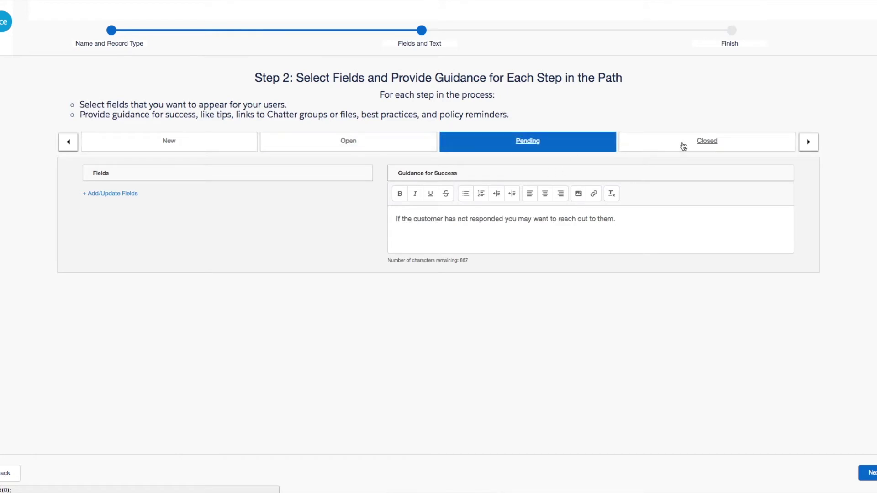
click(682, 146)
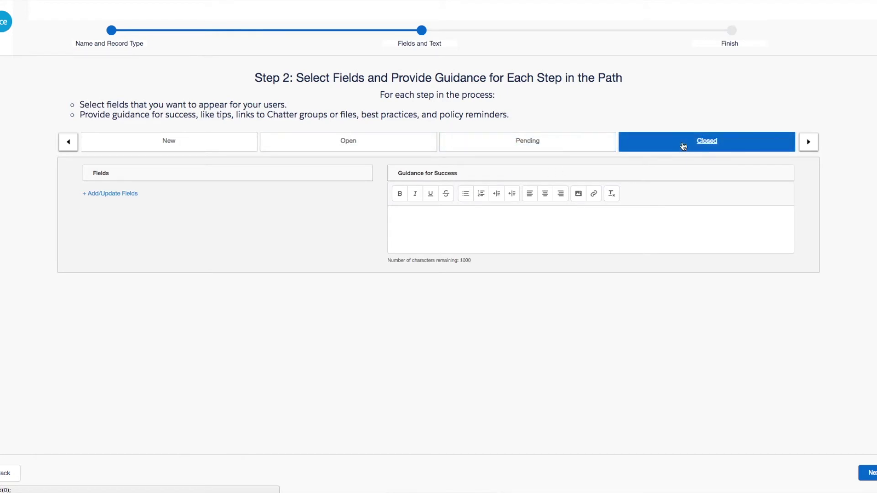
click(187, 144)
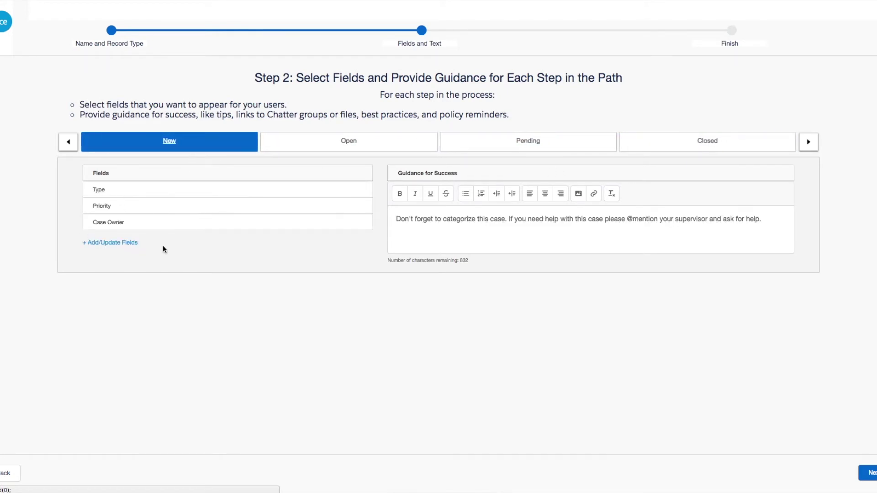
click(112, 243)
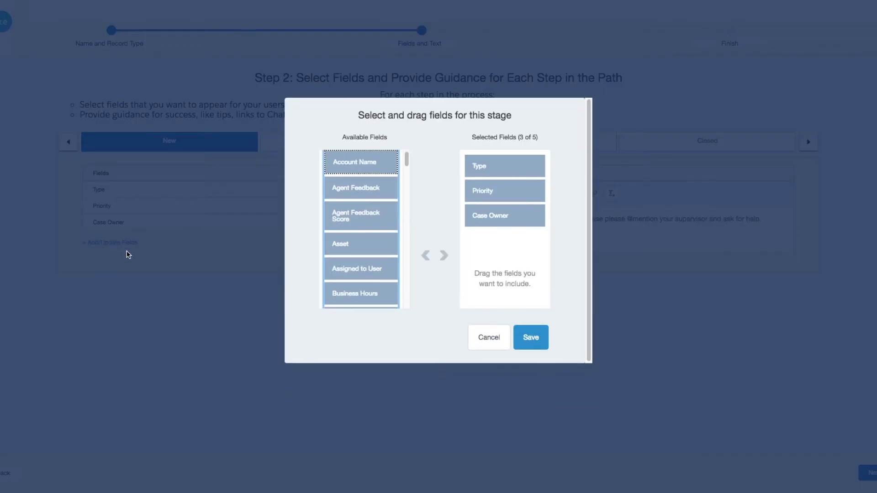
scroll(352, 236, down, 2)
scroll(352, 236, down, 2)
scroll(353, 235, down, 2)
scroll(353, 236, down, 2)
scroll(352, 236, down, 1)
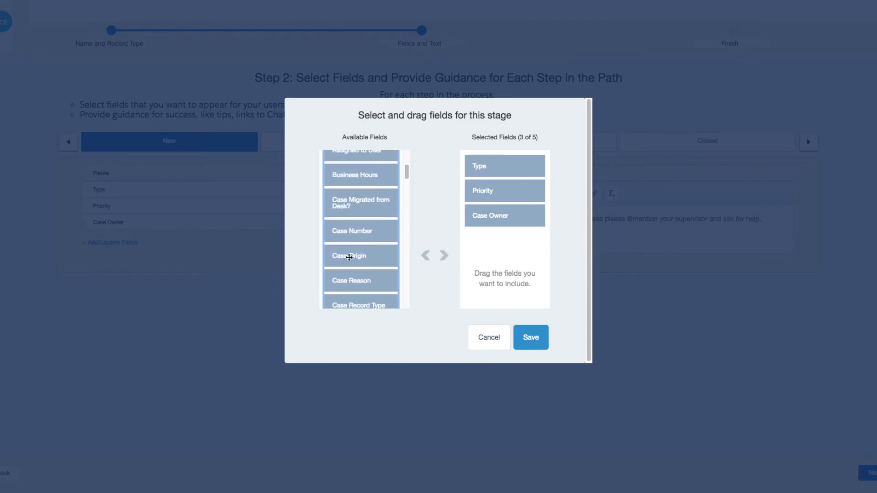
- Add Case Origin to the New stage's Selected Fields and save
drag(348, 259, 511, 241)
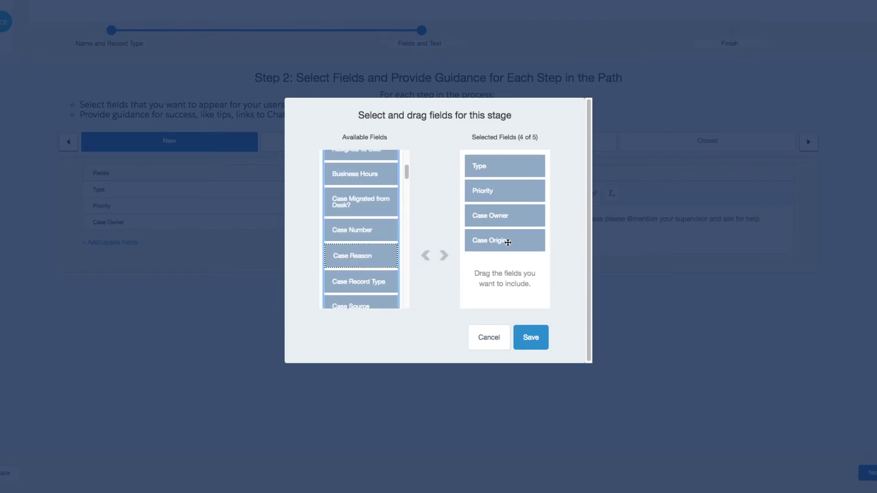
click(531, 337)
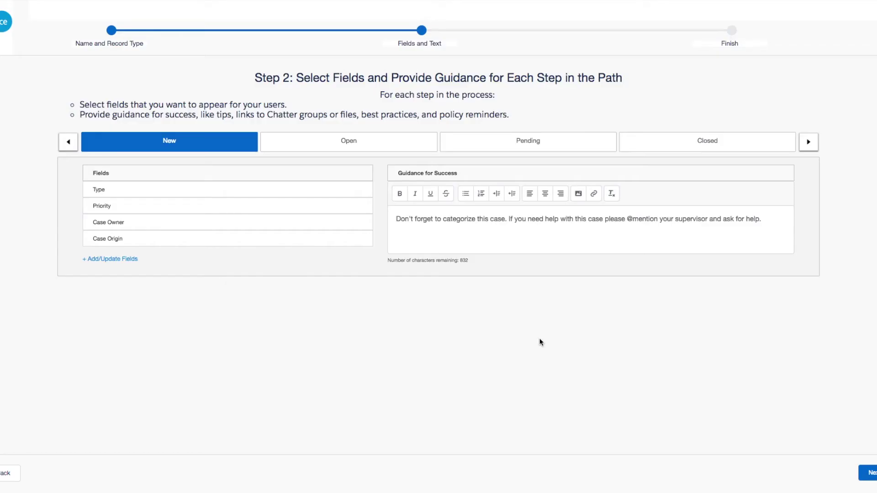
- Bold and underline the Open stage's guidance text, then advance to step 3
click(340, 143)
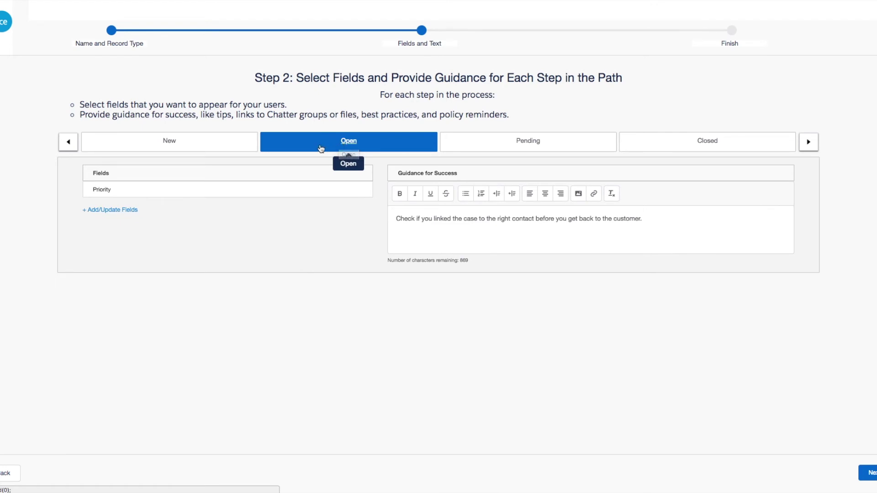
drag(394, 220, 654, 219)
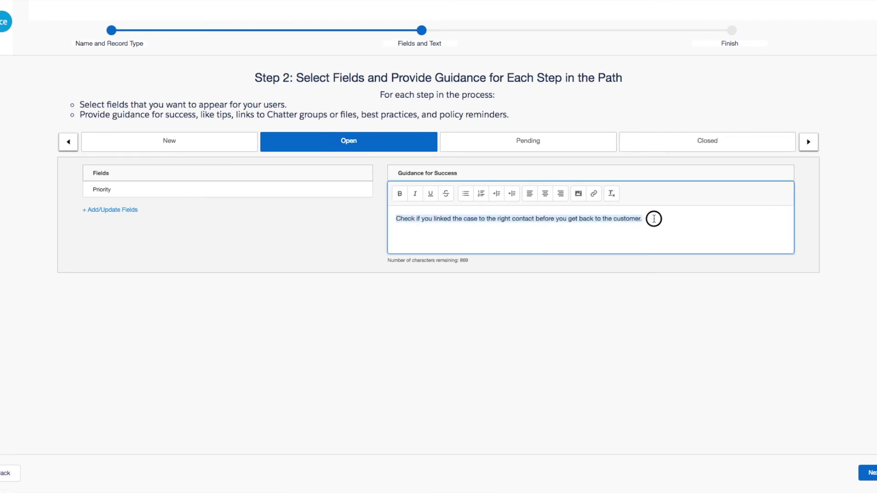
click(398, 194)
click(430, 194)
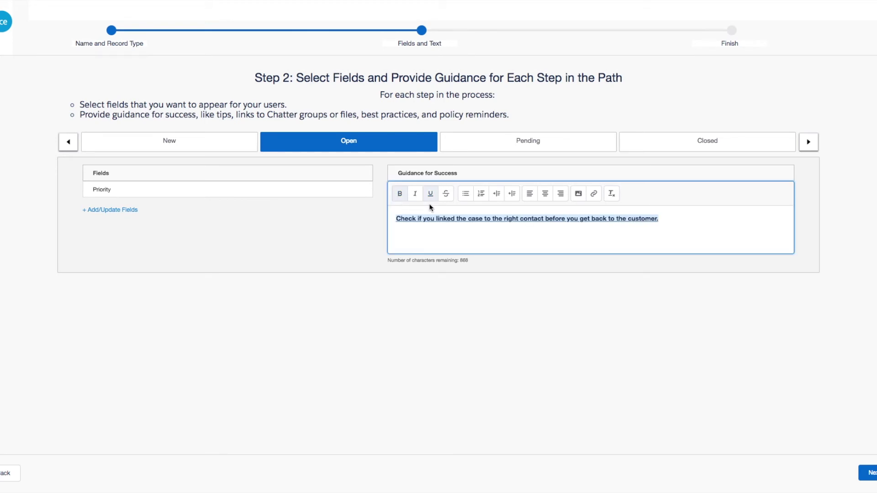
click(871, 474)
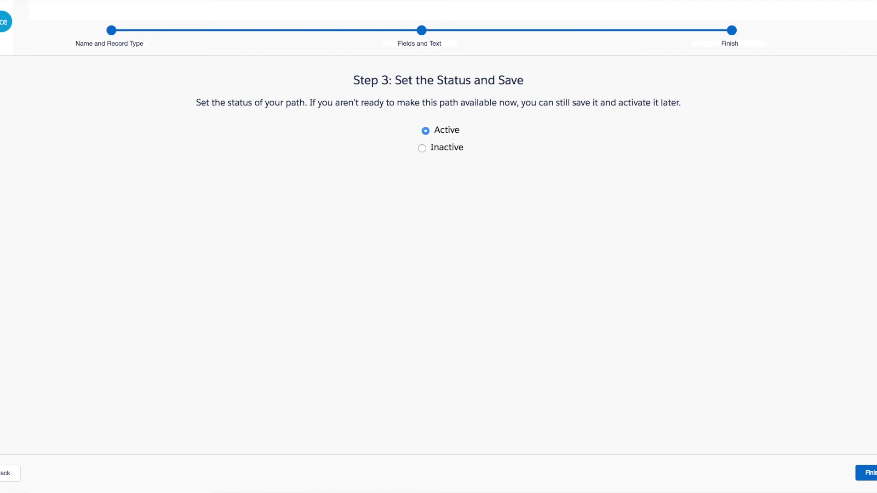
- Finish the wizard with the Case path left Active
click(870, 473)
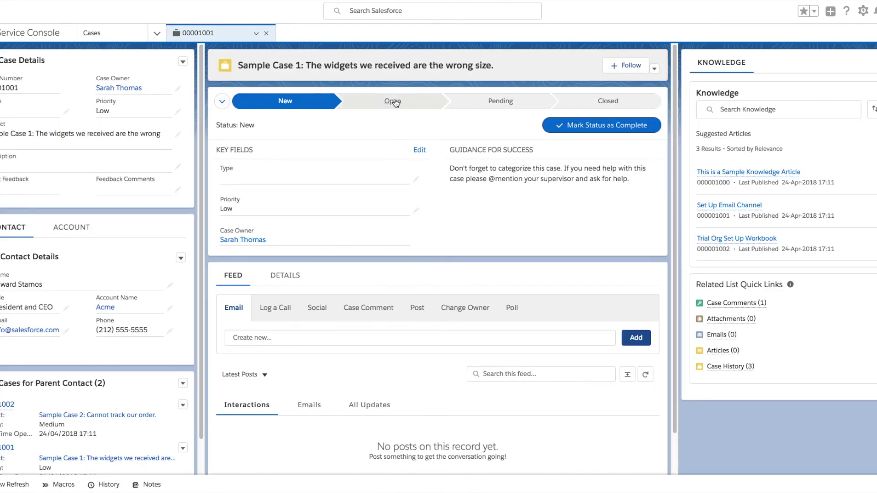
- On case 00001001, preview the Open stage's guidance and then the New stage's key fields
click(393, 100)
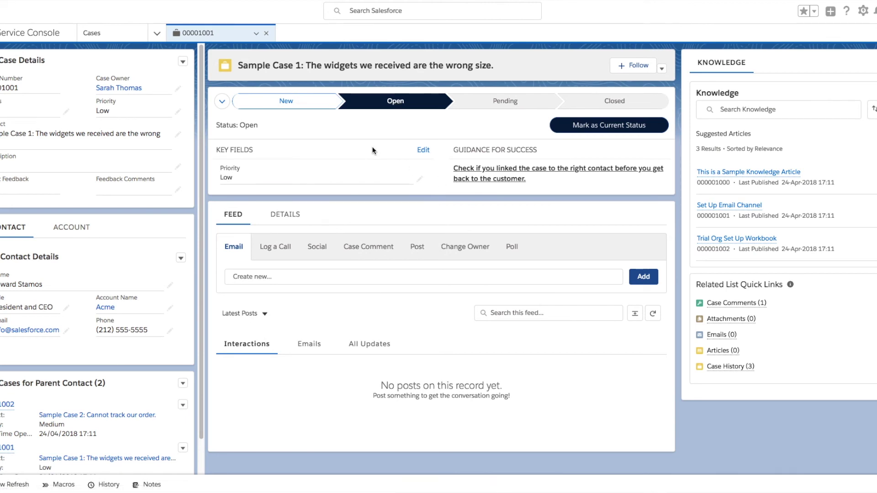
click(286, 100)
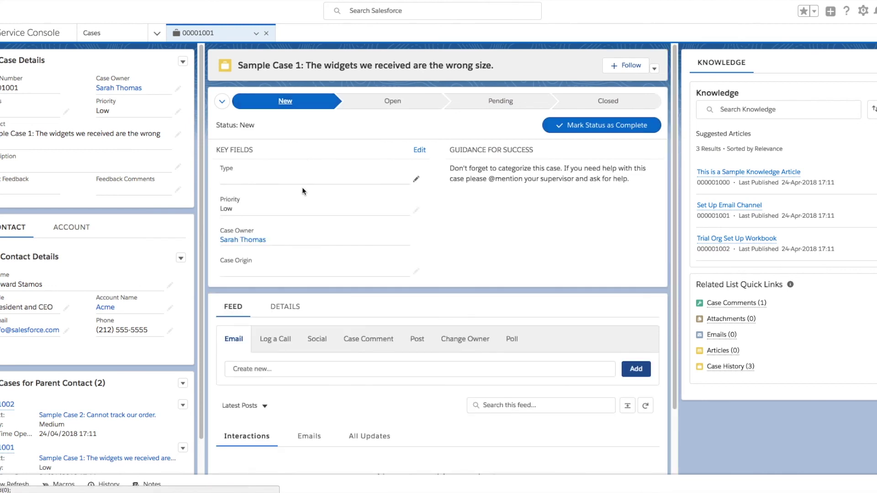